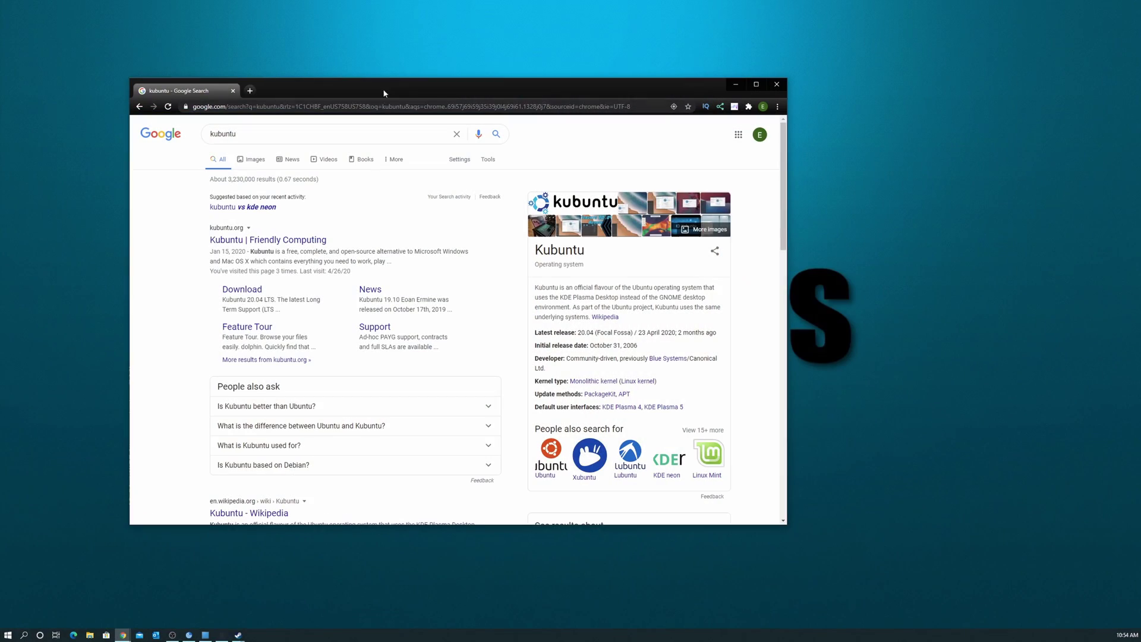
Download the Kubuntu 20.04 LTS 64-bit ISO, then search 'etcher' and open the balenaEtcher site
click(254, 290)
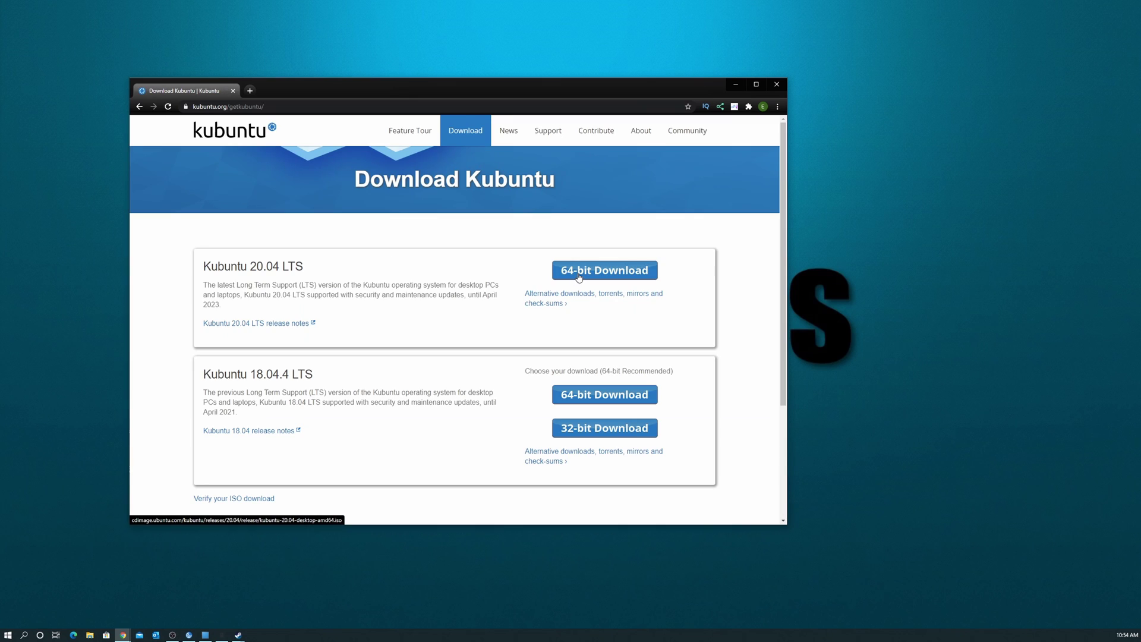
click(640, 274)
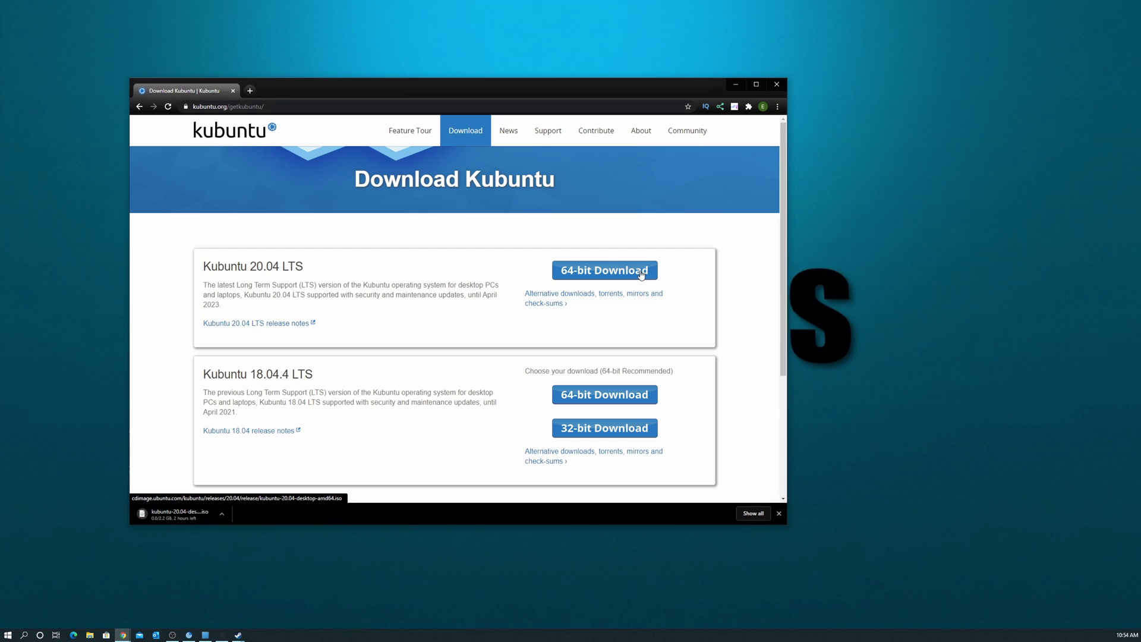
click(251, 91)
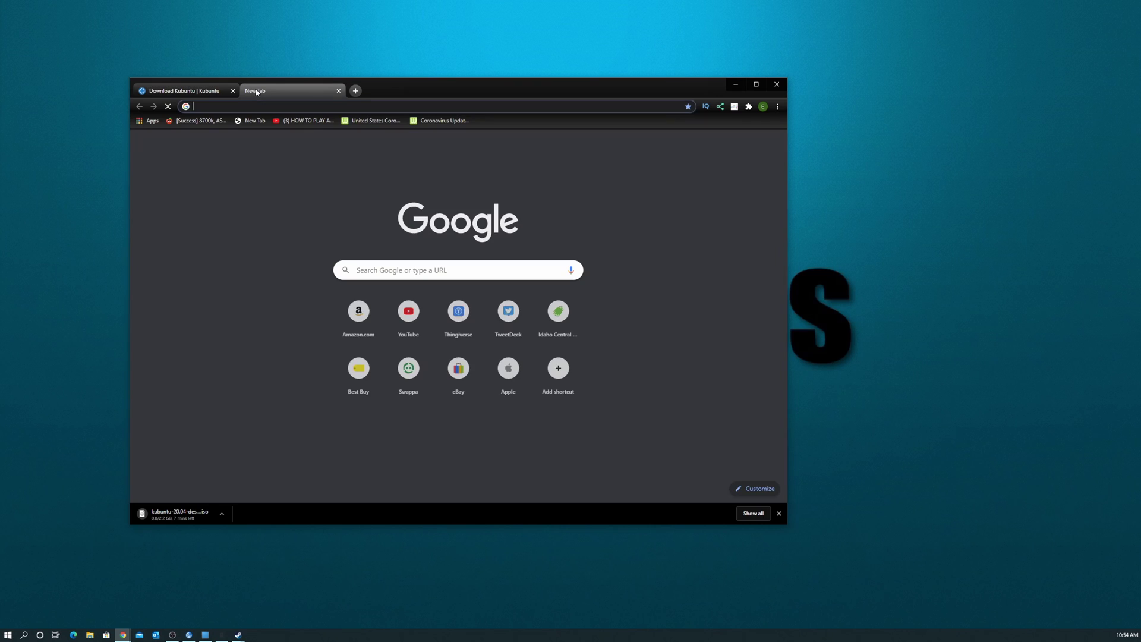
text(etcher)
key(Return)
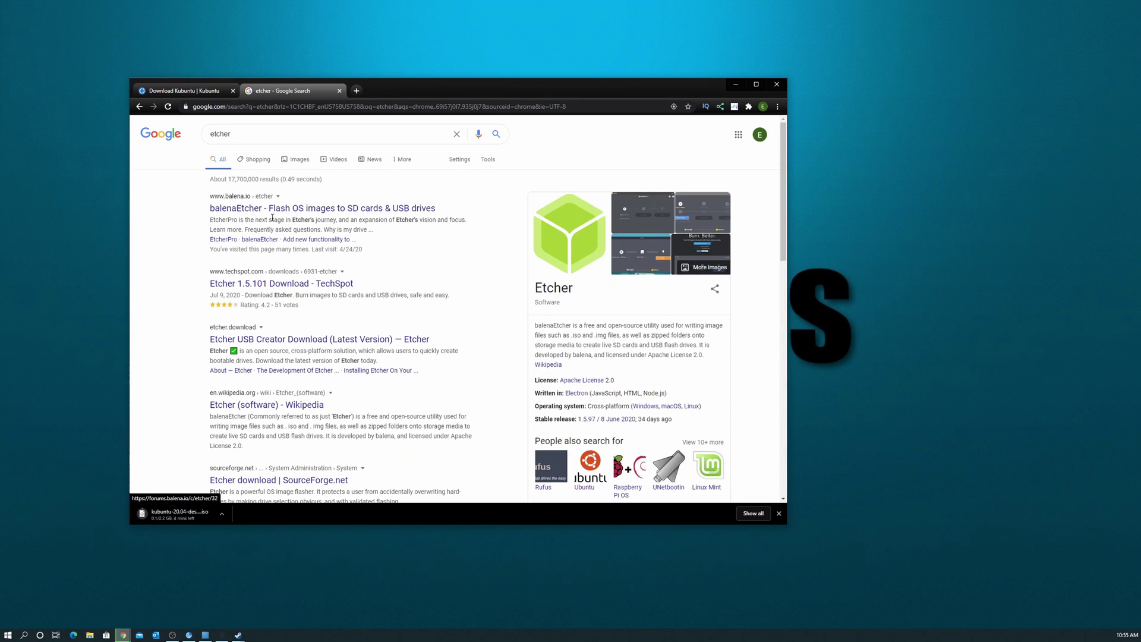
click(236, 213)
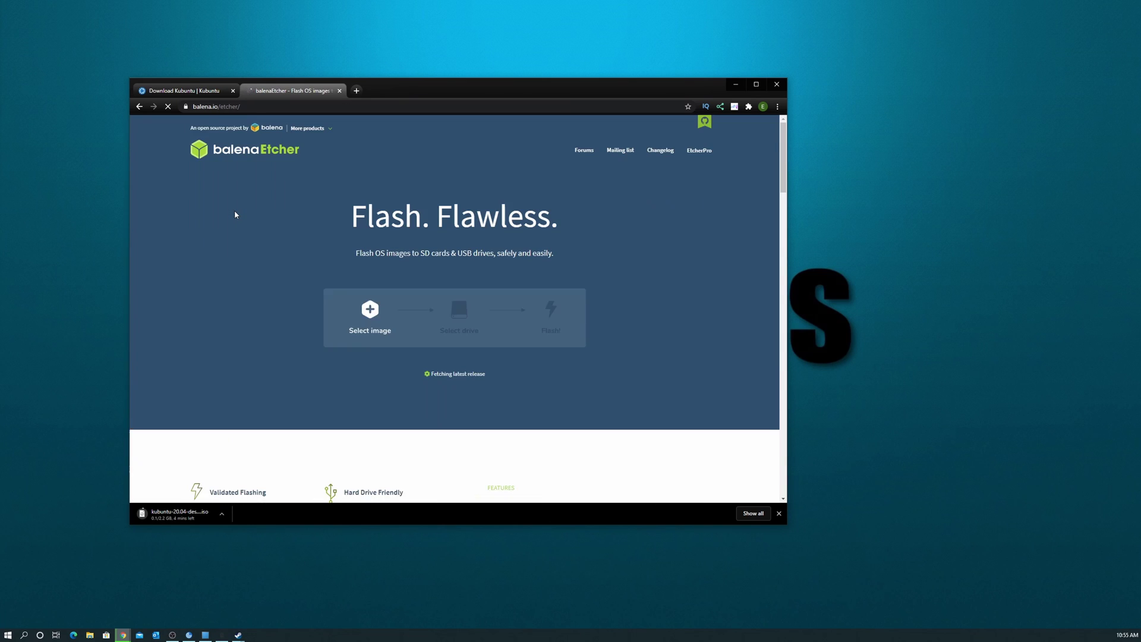
scroll(675, 355, down, 2)
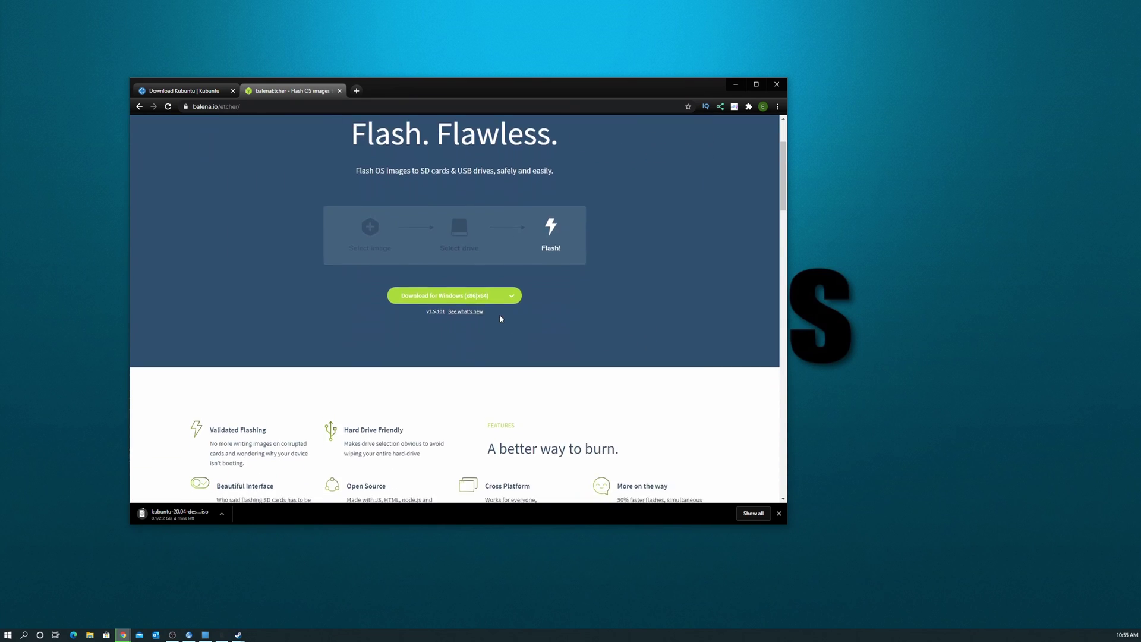
Download balenaEtcher and select the Kubuntu ISO from Downloads as the image to flash
click(513, 296)
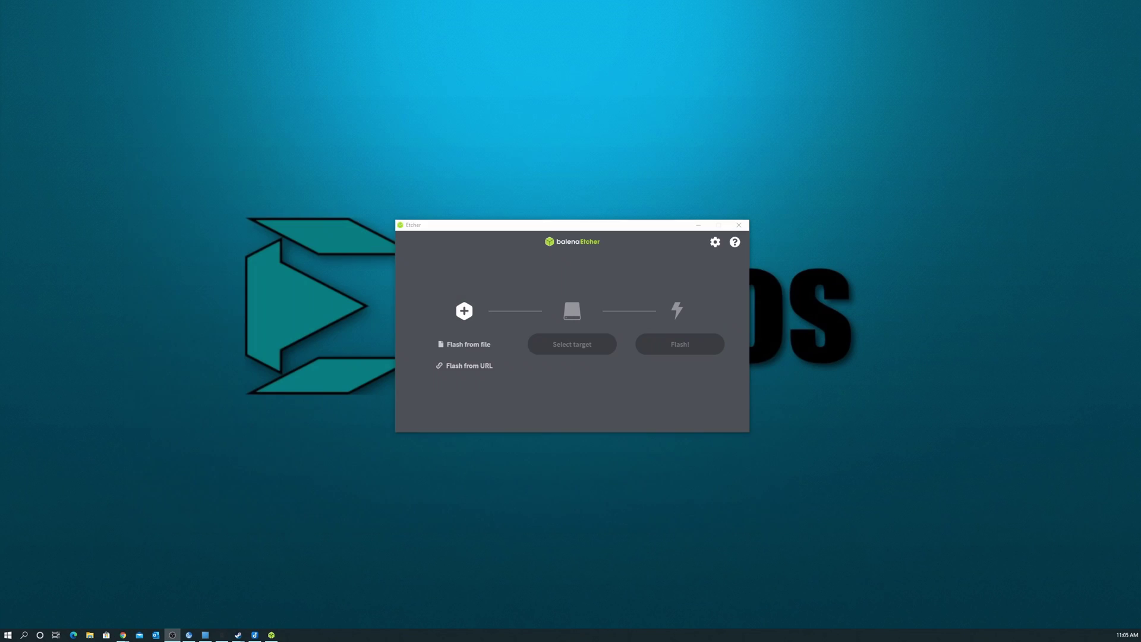
click(483, 349)
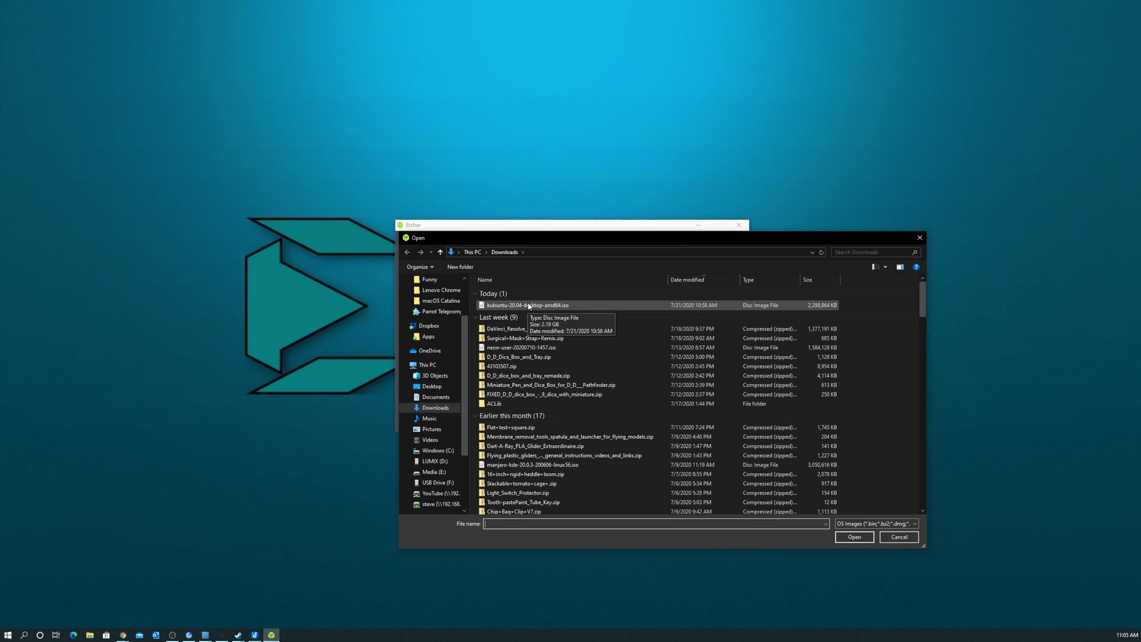
click(529, 306)
click(840, 535)
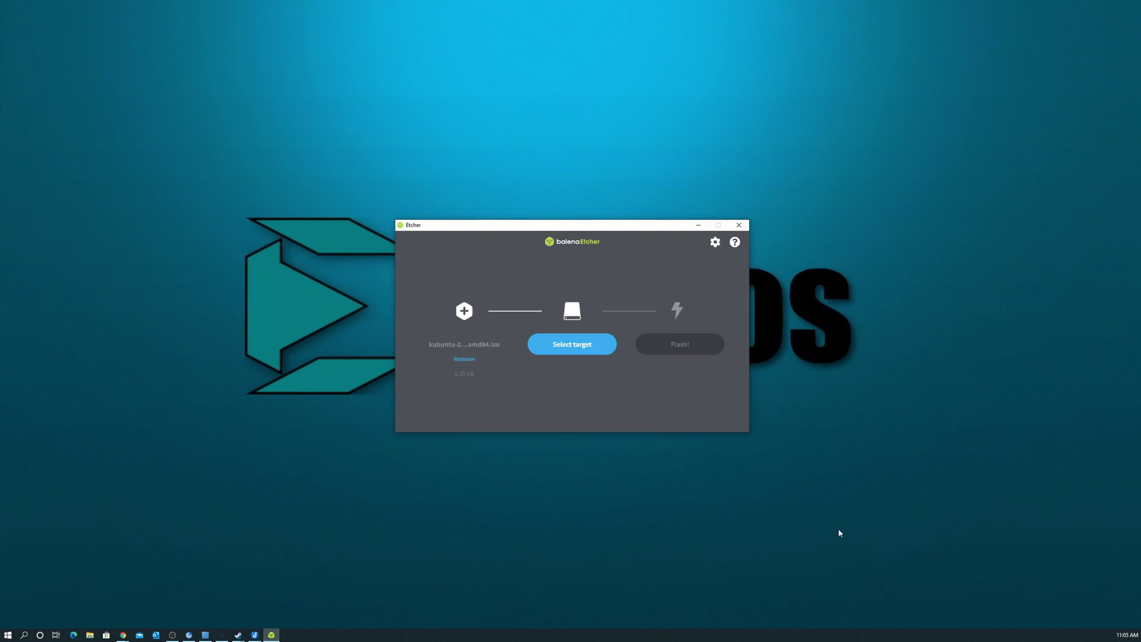
Set the SanDisk Cruzer Glide USB drive as the target and flash the image
click(589, 350)
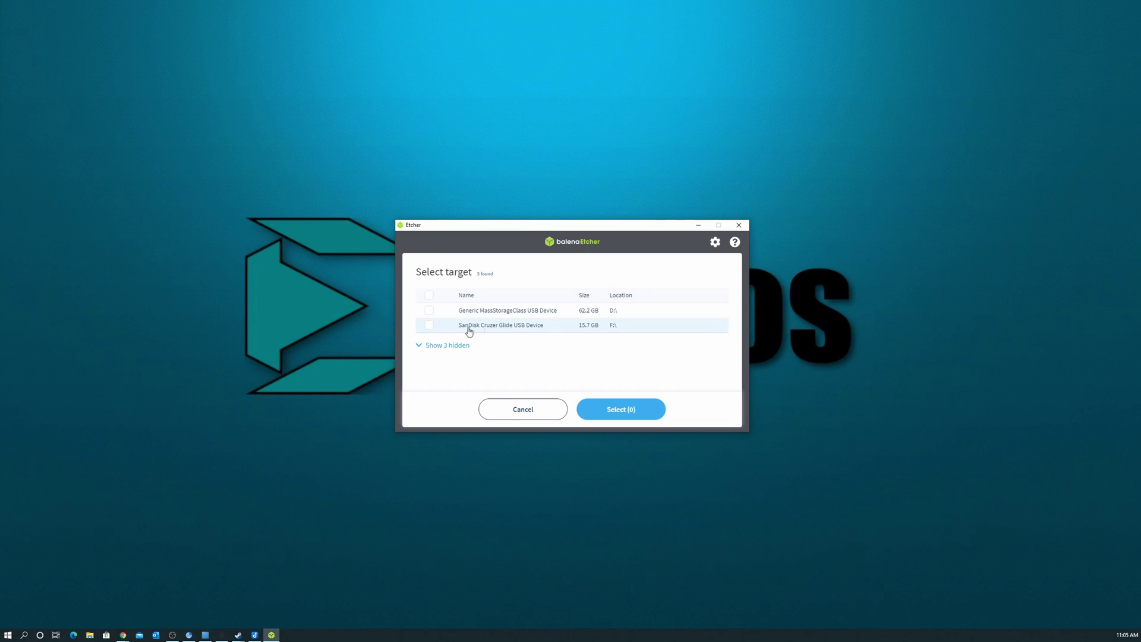
click(429, 326)
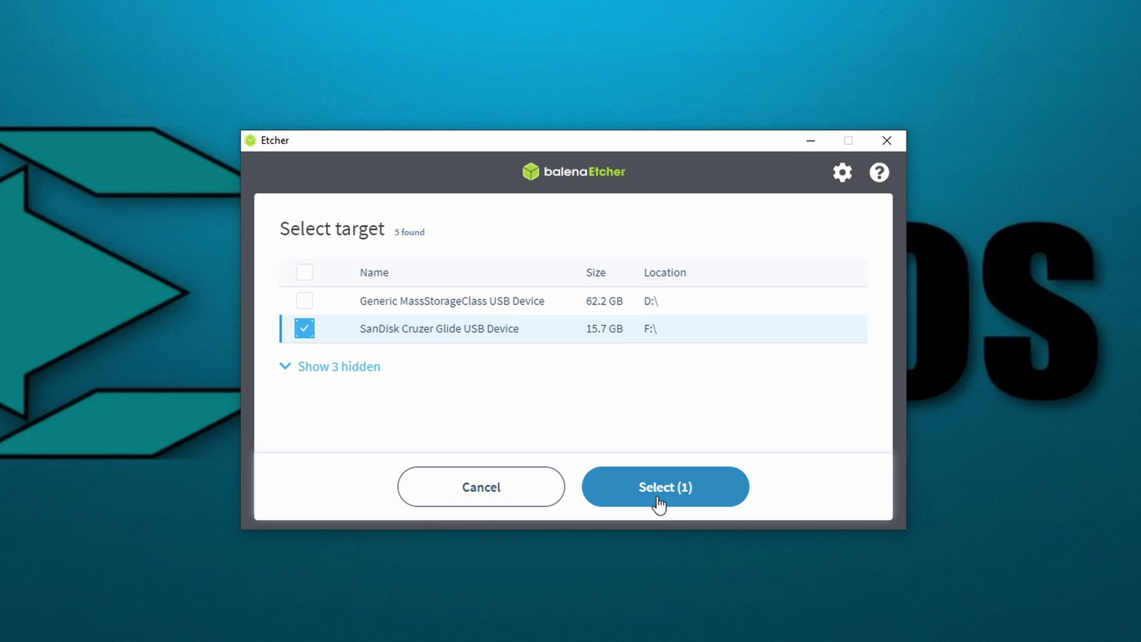
click(658, 500)
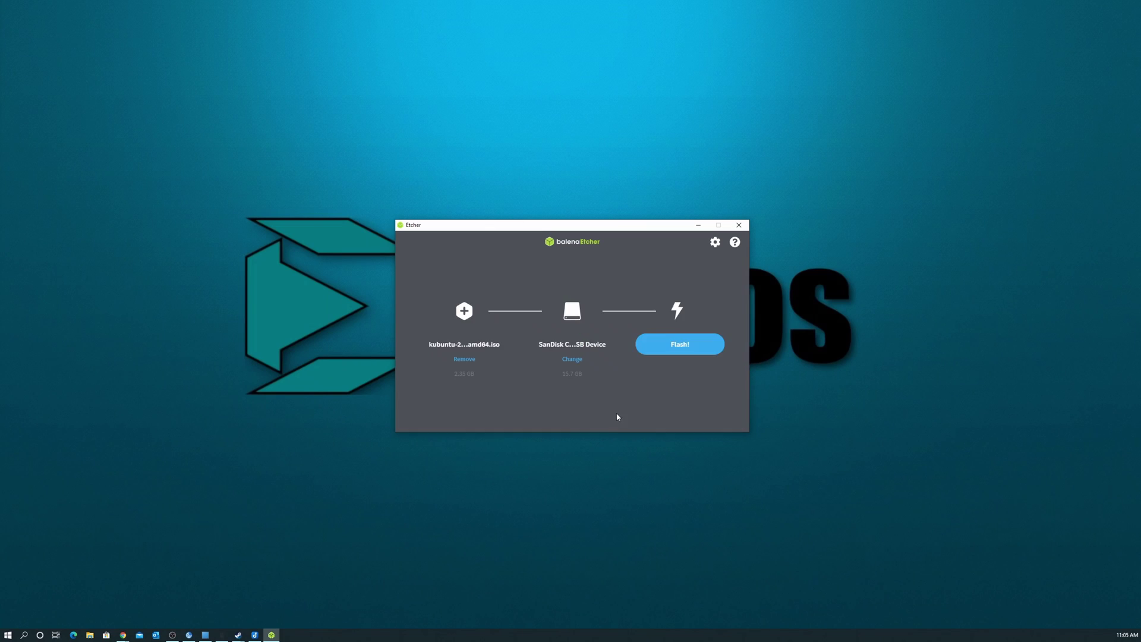
click(682, 353)
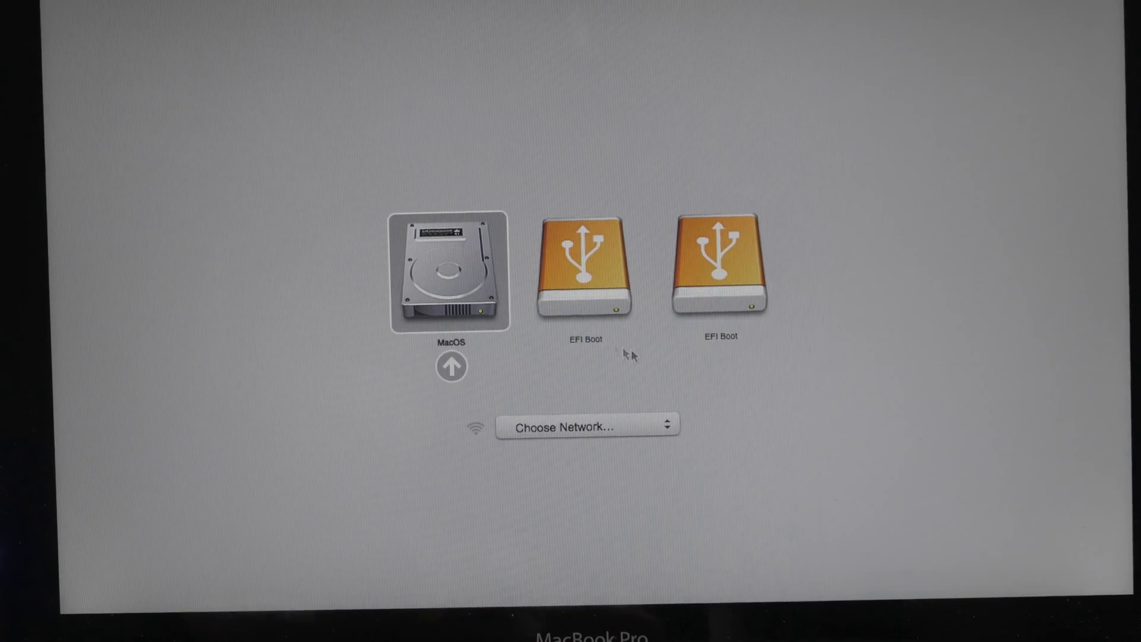
Select the first EFI Boot drive in the startup picker and boot from it
click(597, 282)
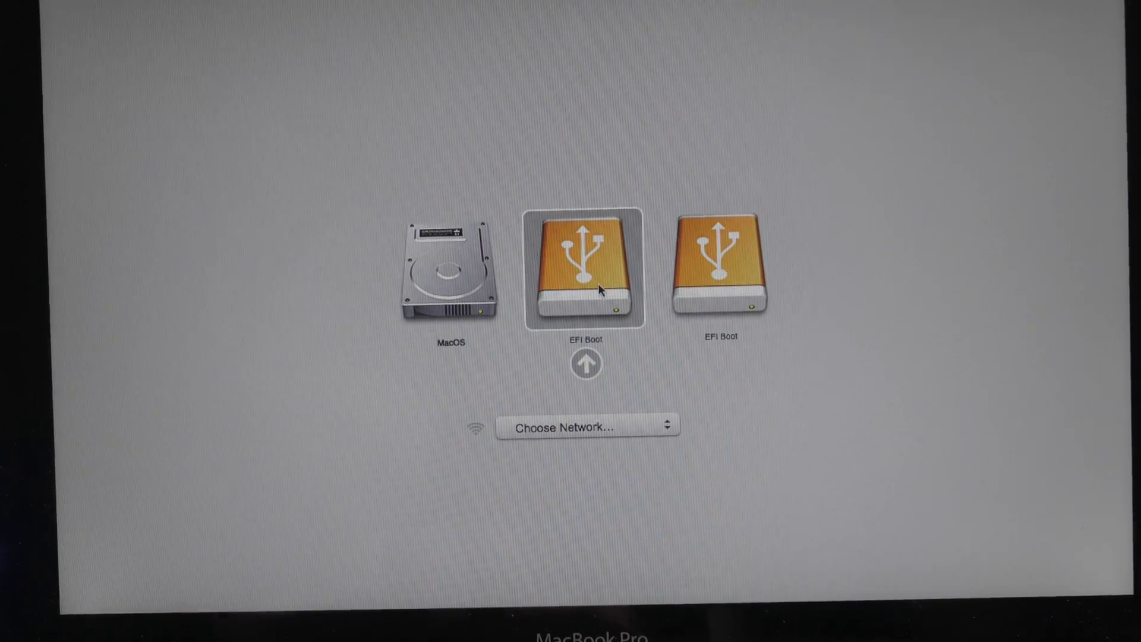
click(590, 374)
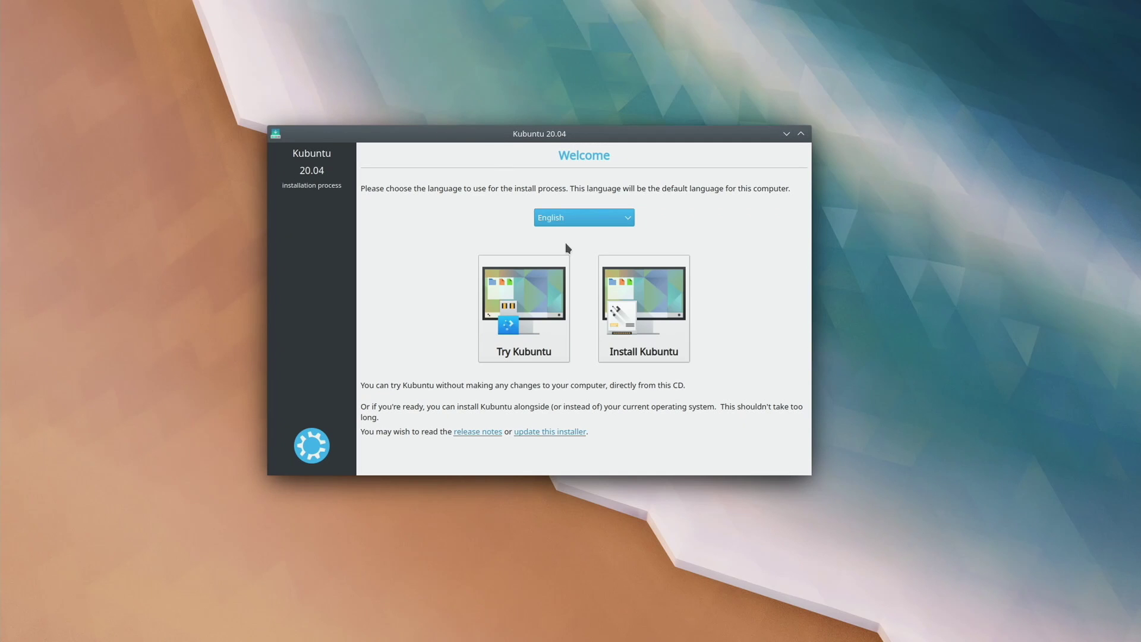
Choose Install Kubuntu, keep the English (US) keyboard, and include third-party graphics and Wi‑Fi software
click(635, 307)
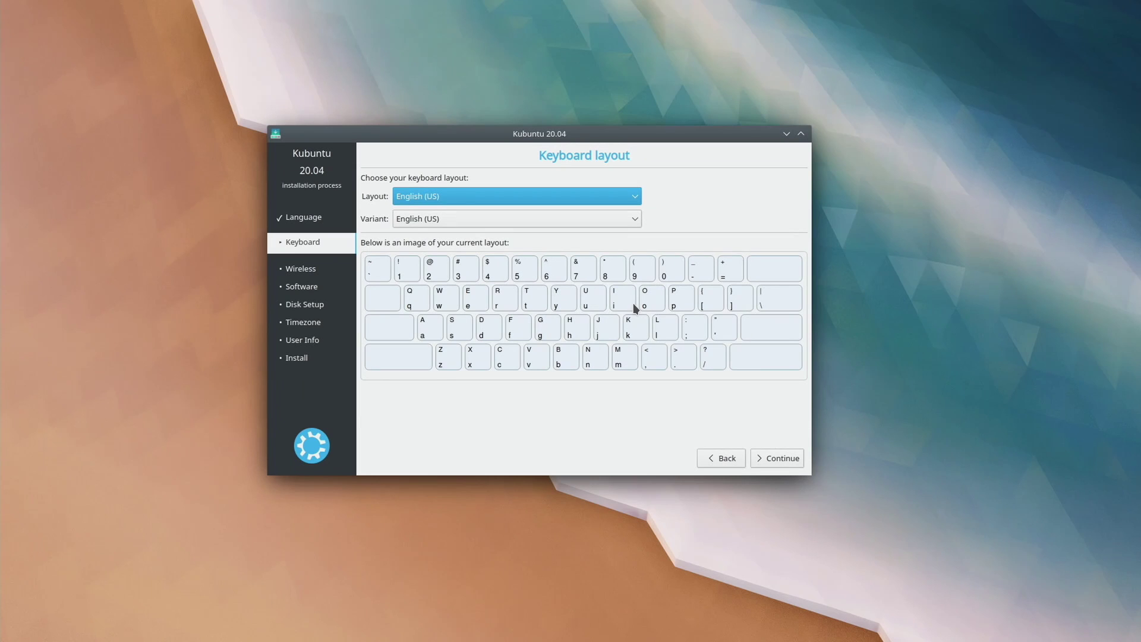
click(775, 456)
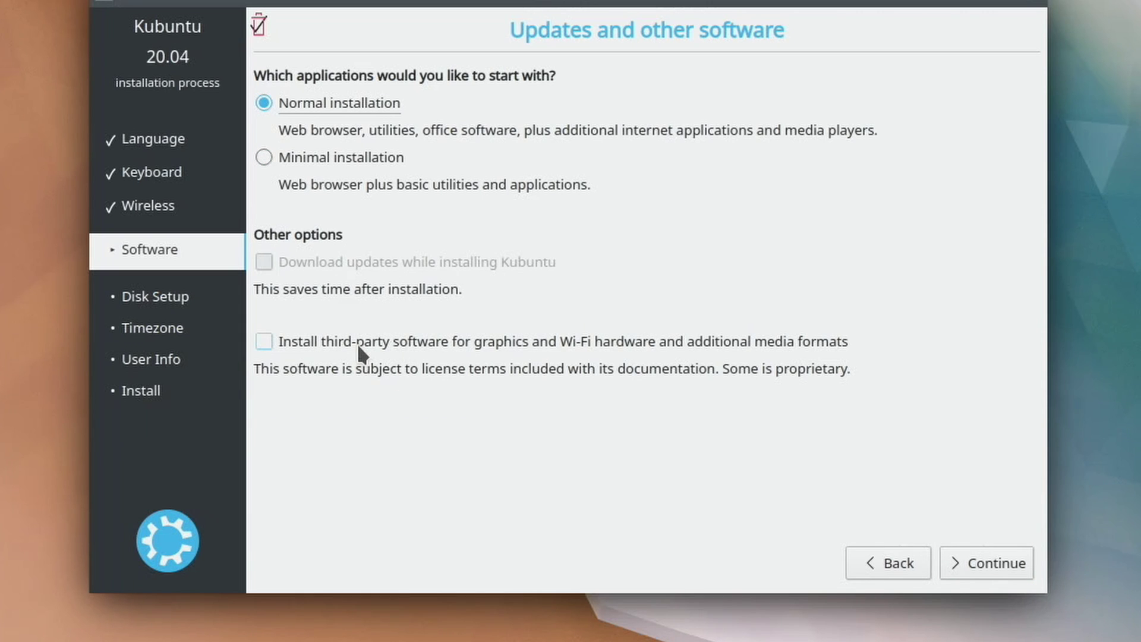
click(358, 344)
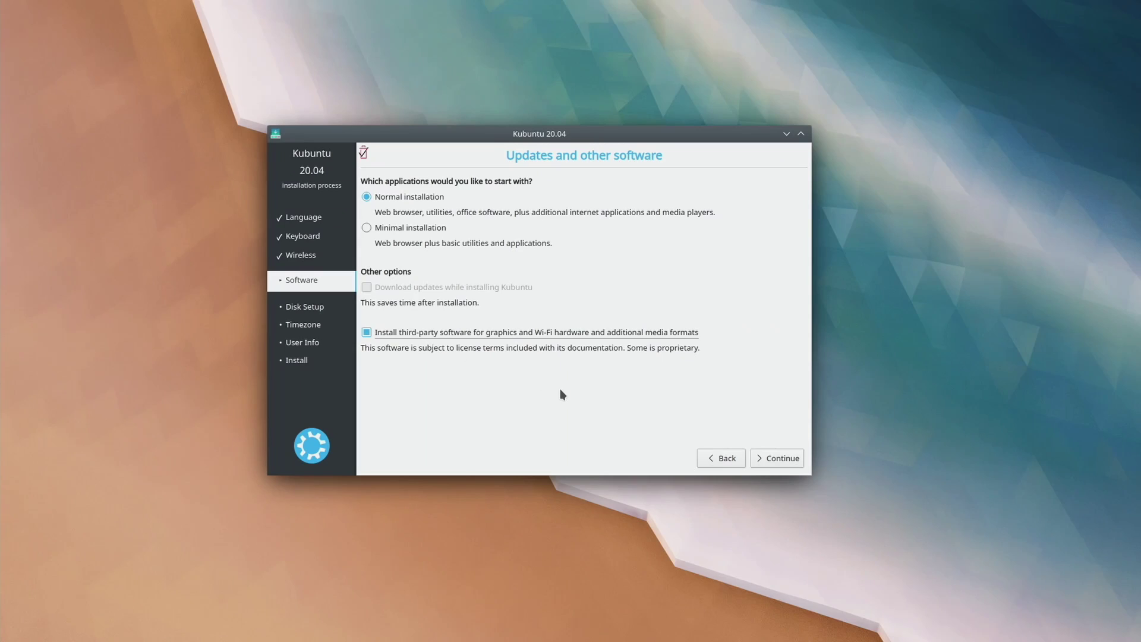
click(787, 459)
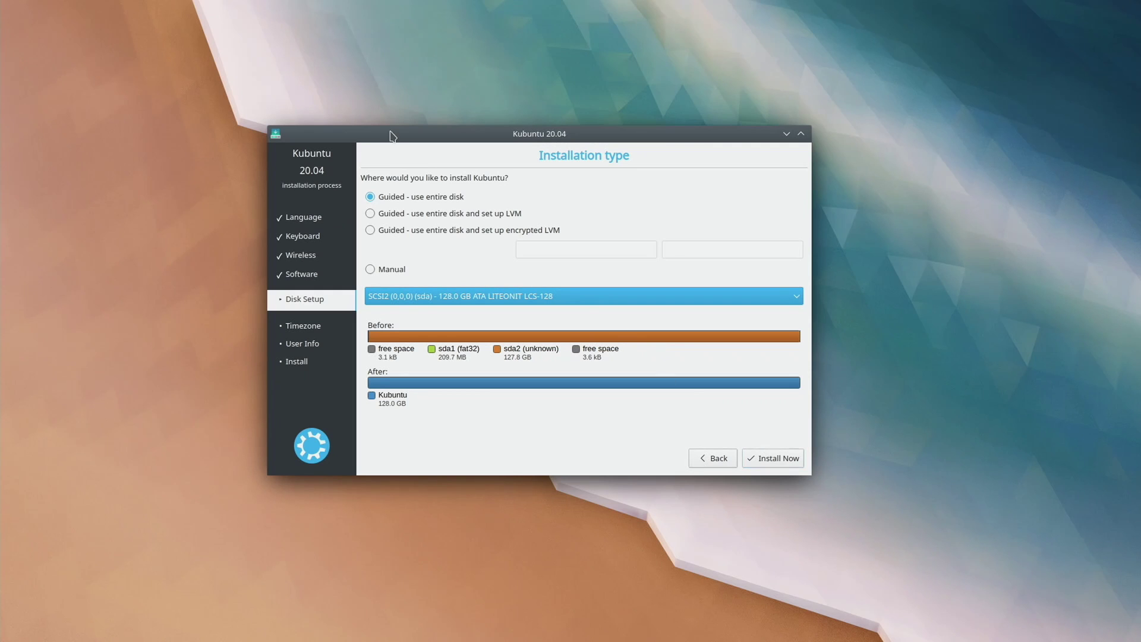
Keep 'Guided - use entire disk' for the 128 GB drive and start Install Now
click(423, 197)
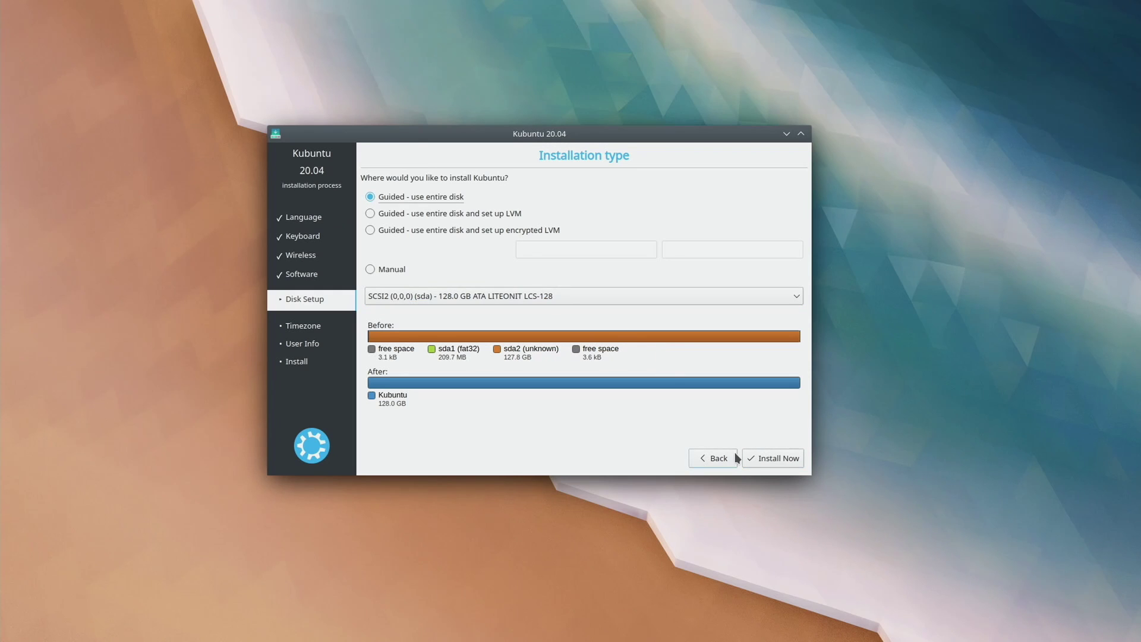
click(786, 457)
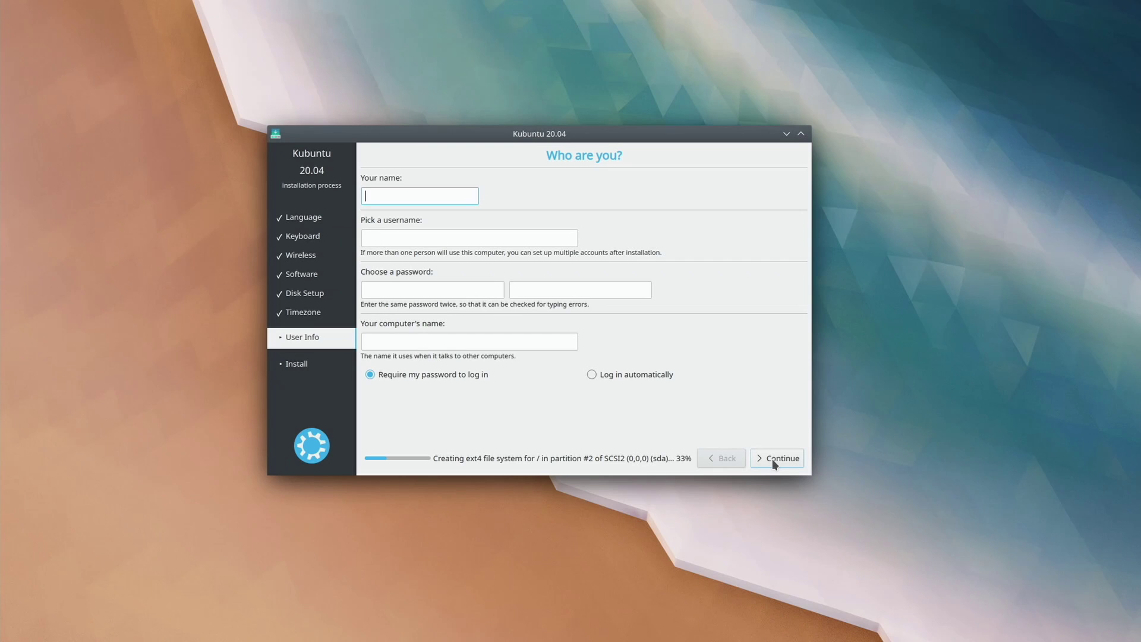
Enter the user's name on the Who are you? page and advance through the password fields
text(steve)
key(Tab)
key(Tab)
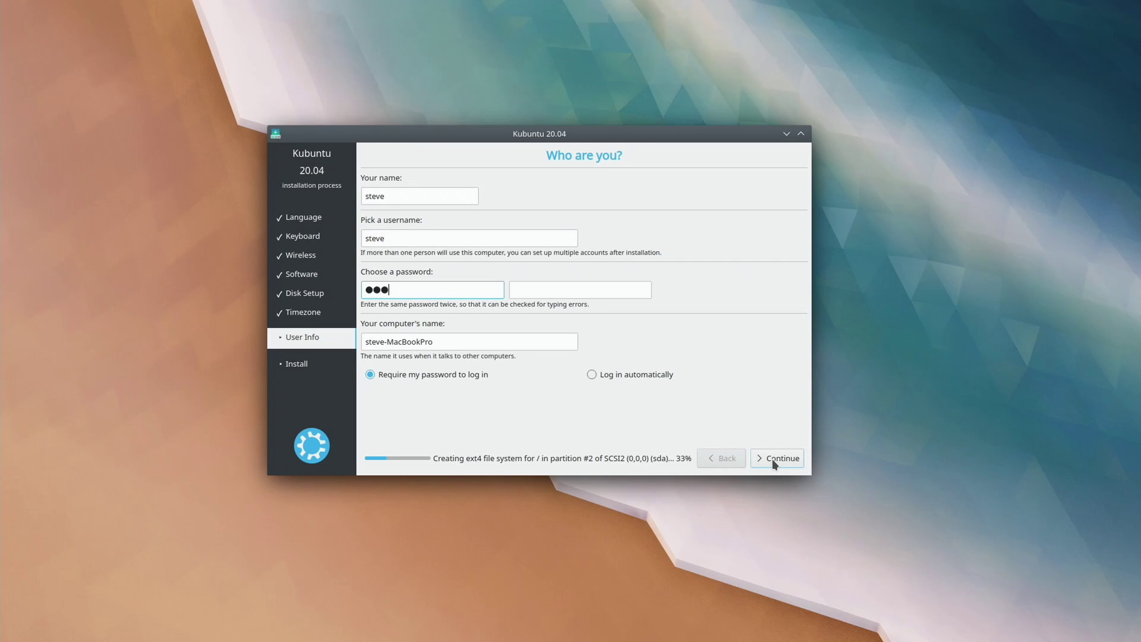
key(Tab)
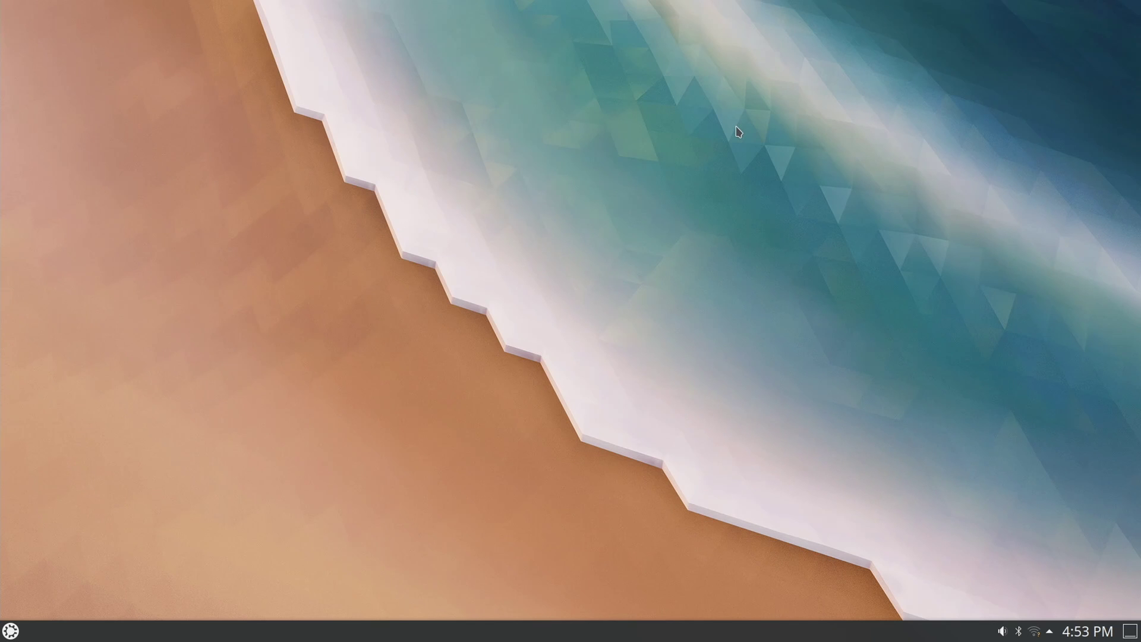
Connect to the BSG Wi‑Fi network from the tray's network list, entering its password
click(1035, 633)
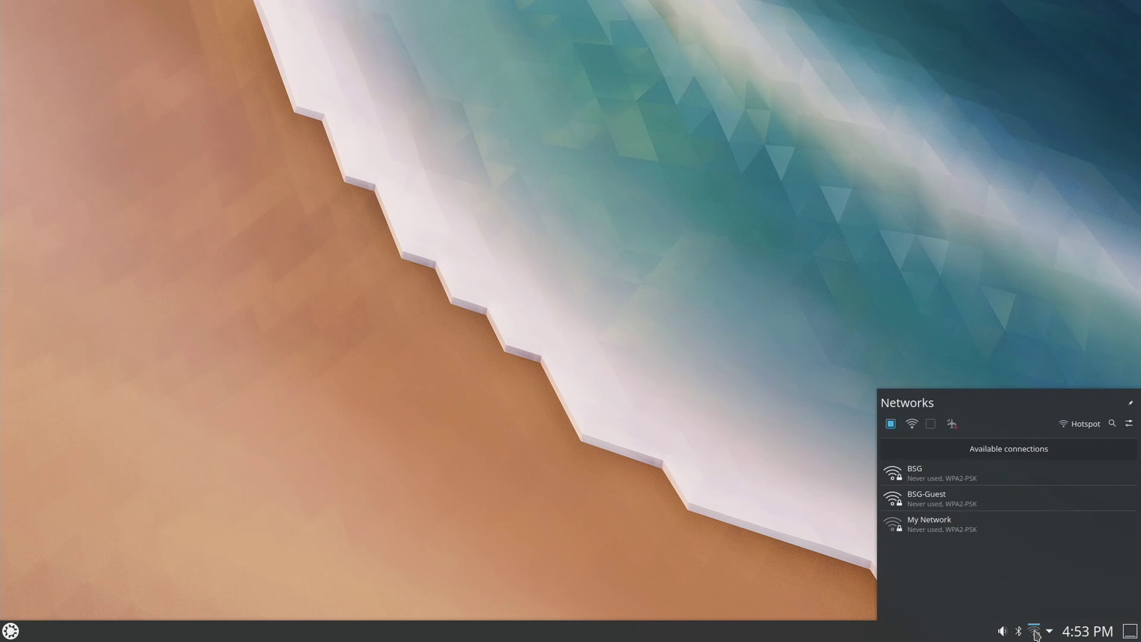
mouse_move(982, 472)
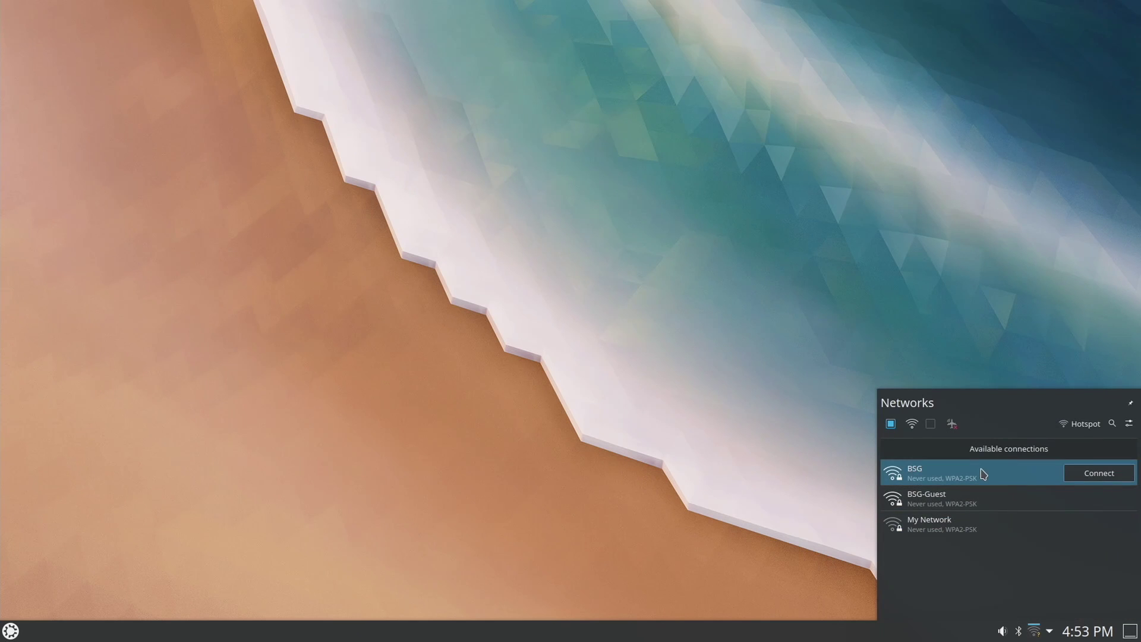
click(1089, 480)
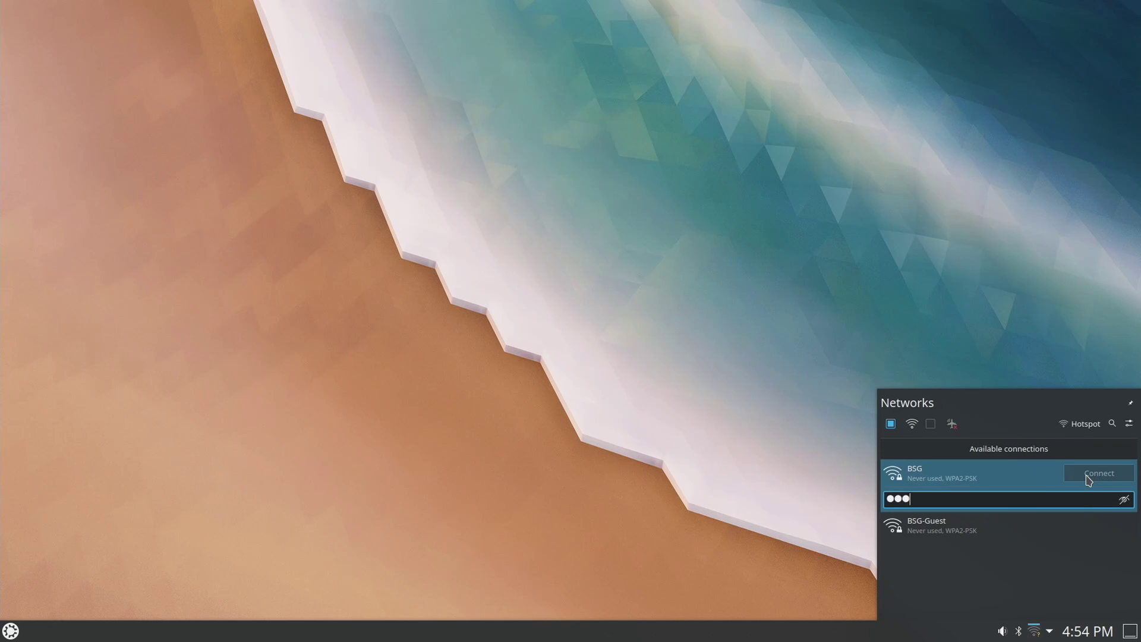
text(••)
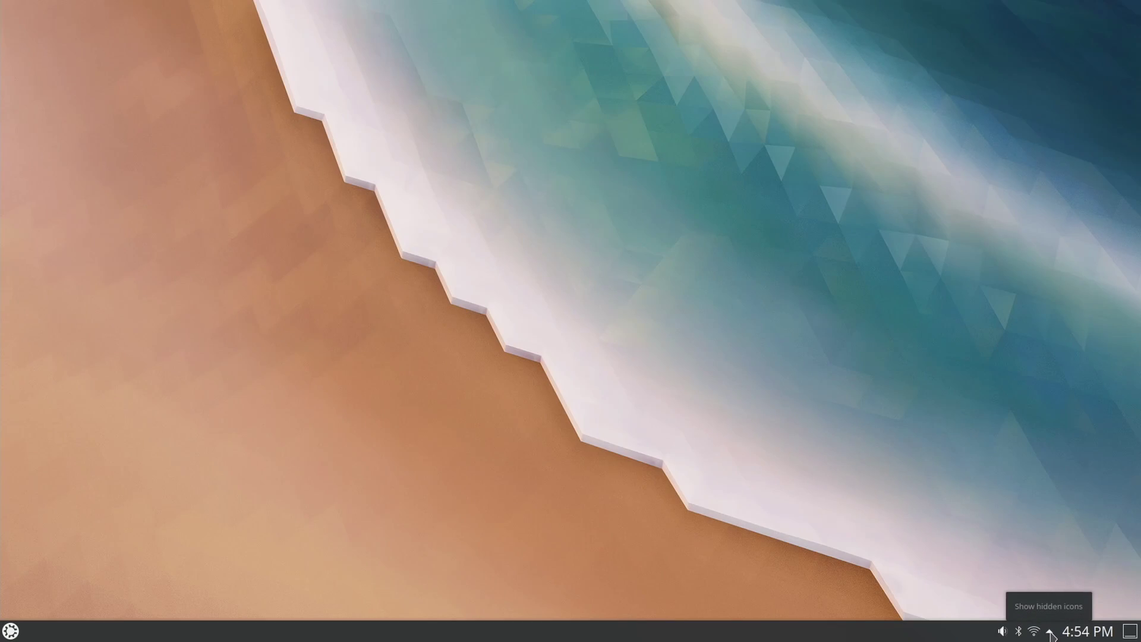
Open Updates from the hidden tray items and choose Update All in Discover
click(1050, 633)
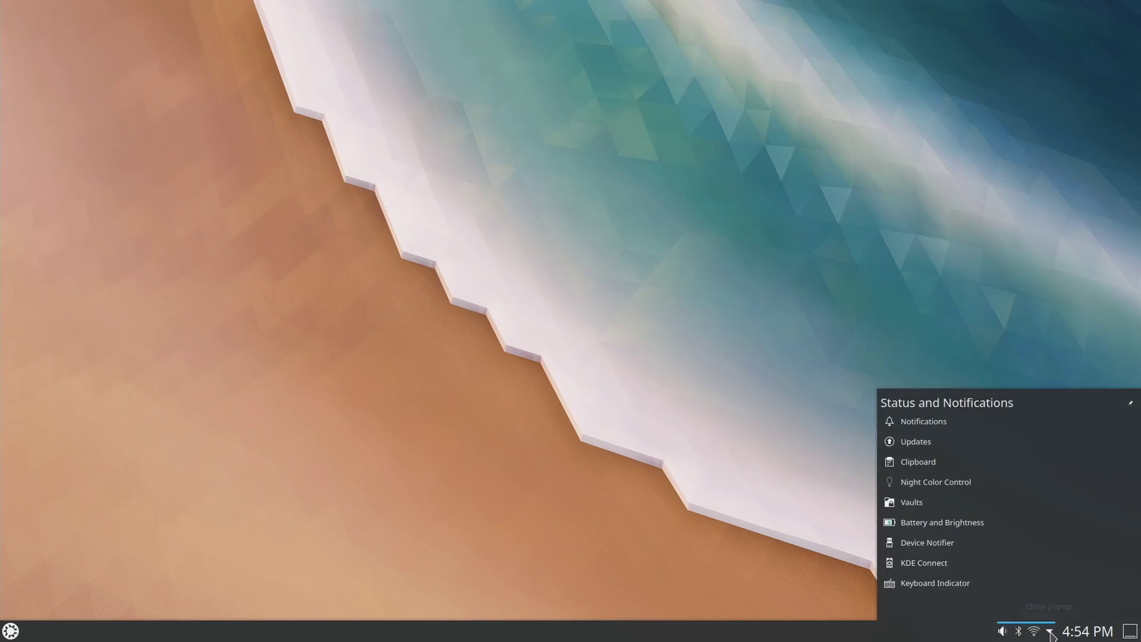
click(957, 448)
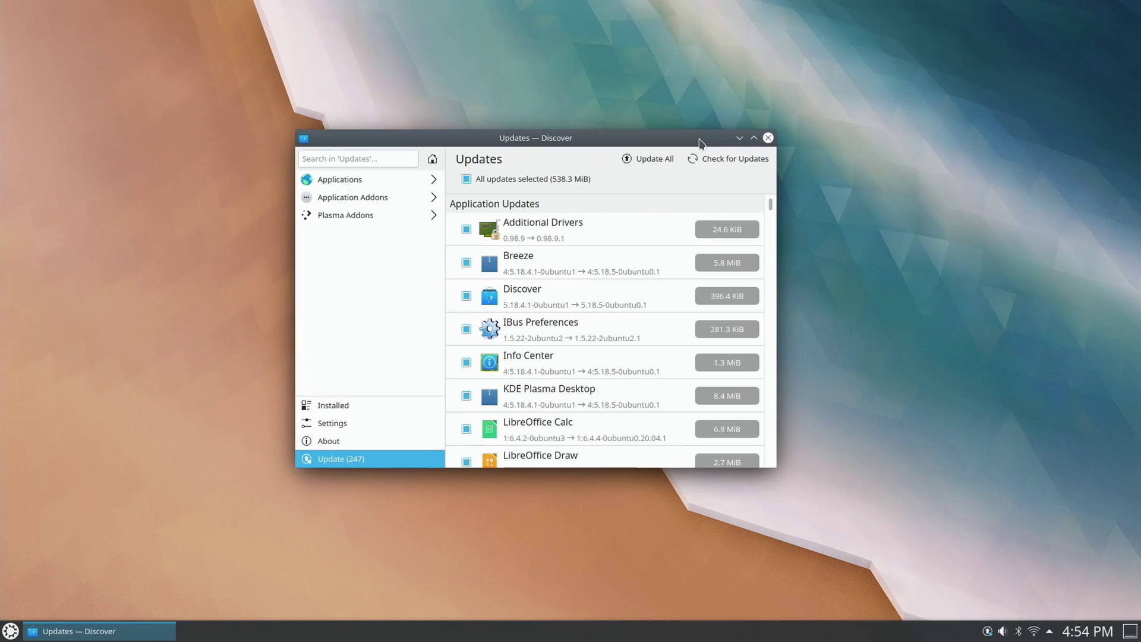
click(650, 159)
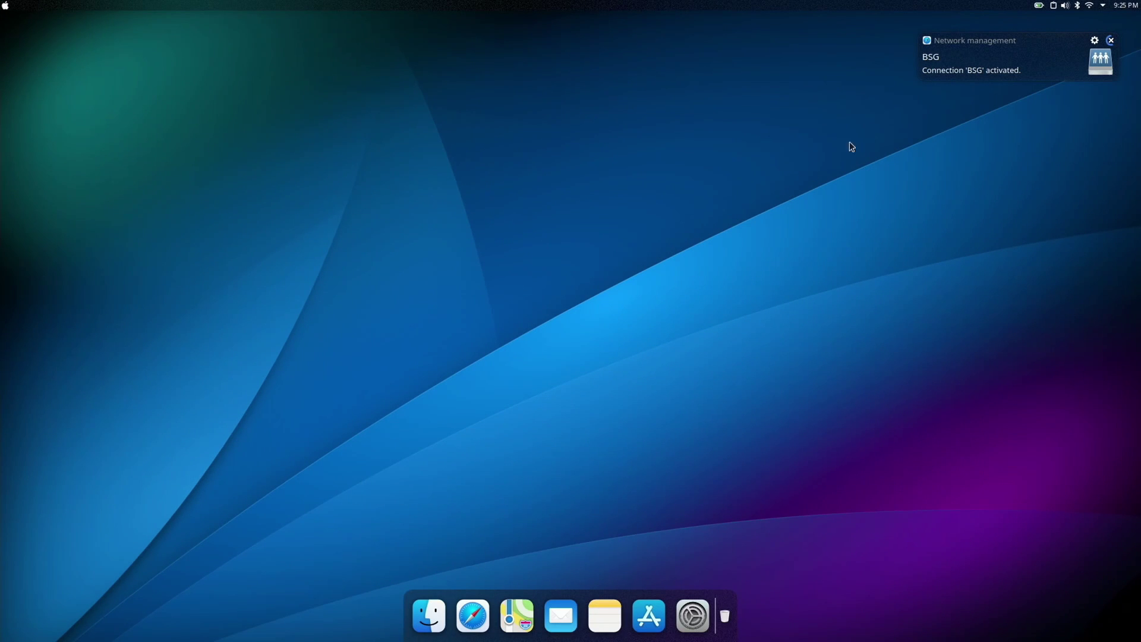
Dismiss the notification, open Dolphin, widen and reposition its window, and try its view modes
click(1108, 43)
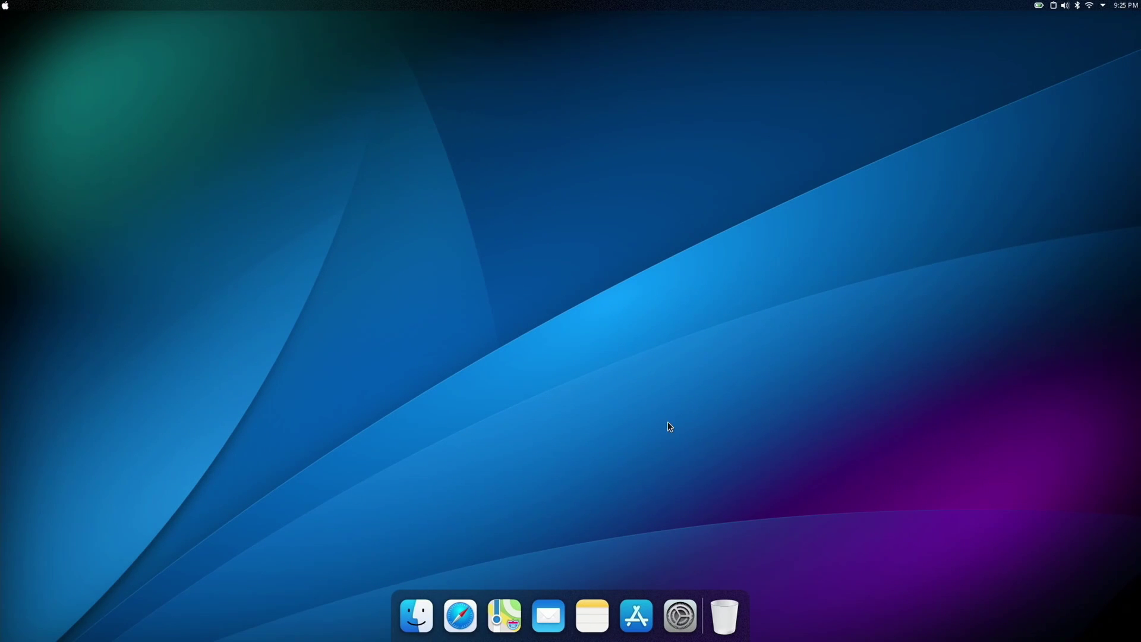
click(416, 601)
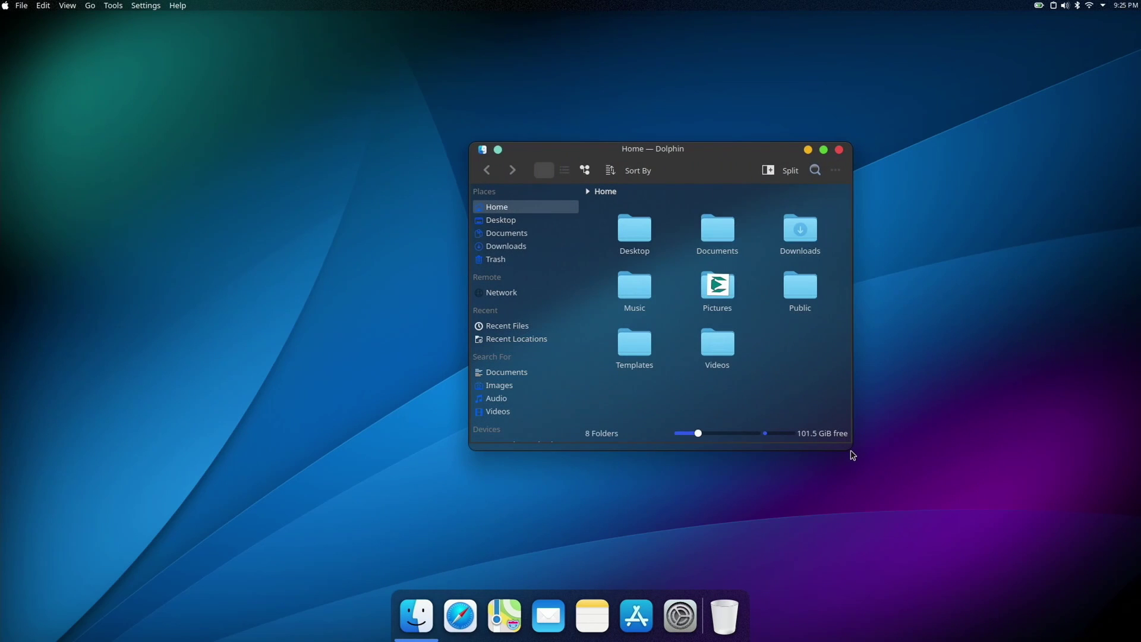
drag(846, 442, 1001, 390)
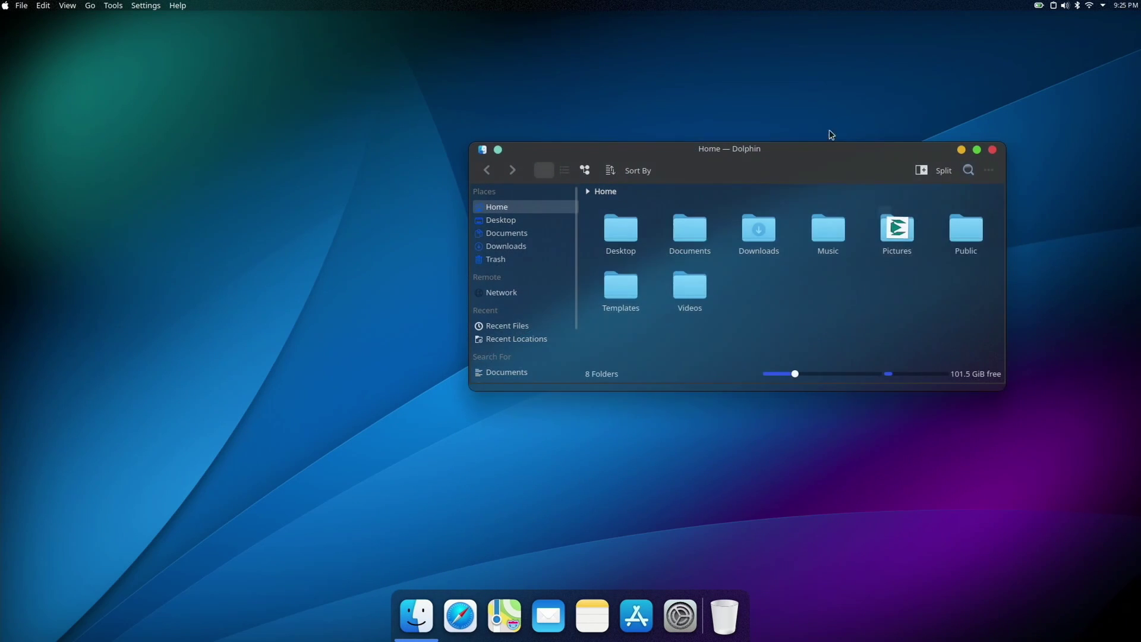
drag(826, 145, 592, 213)
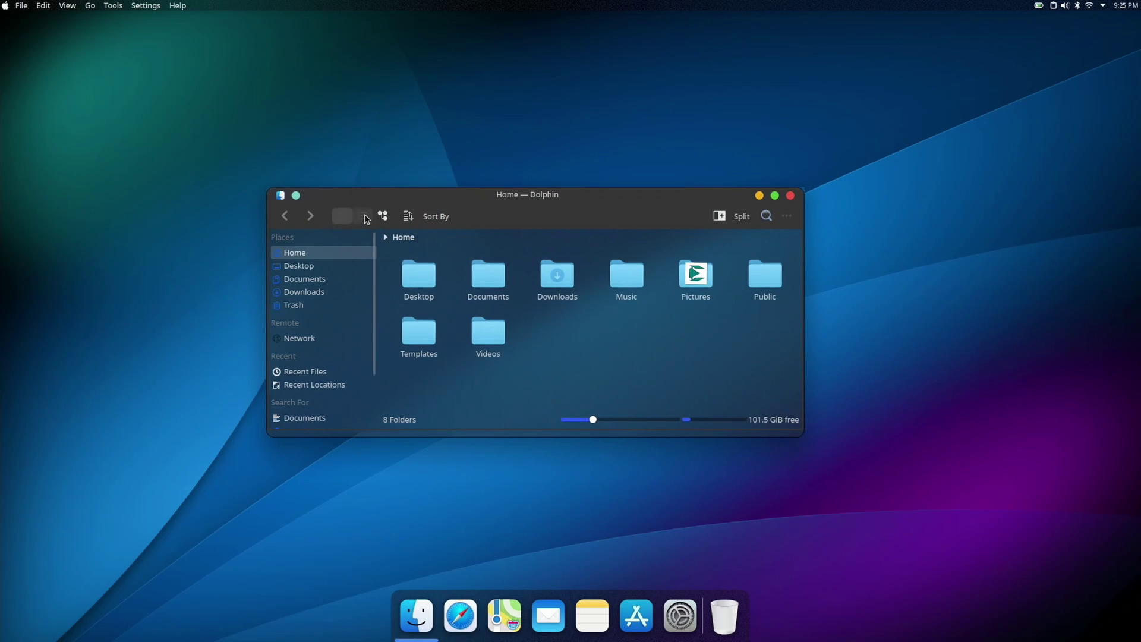
click(362, 216)
click(382, 216)
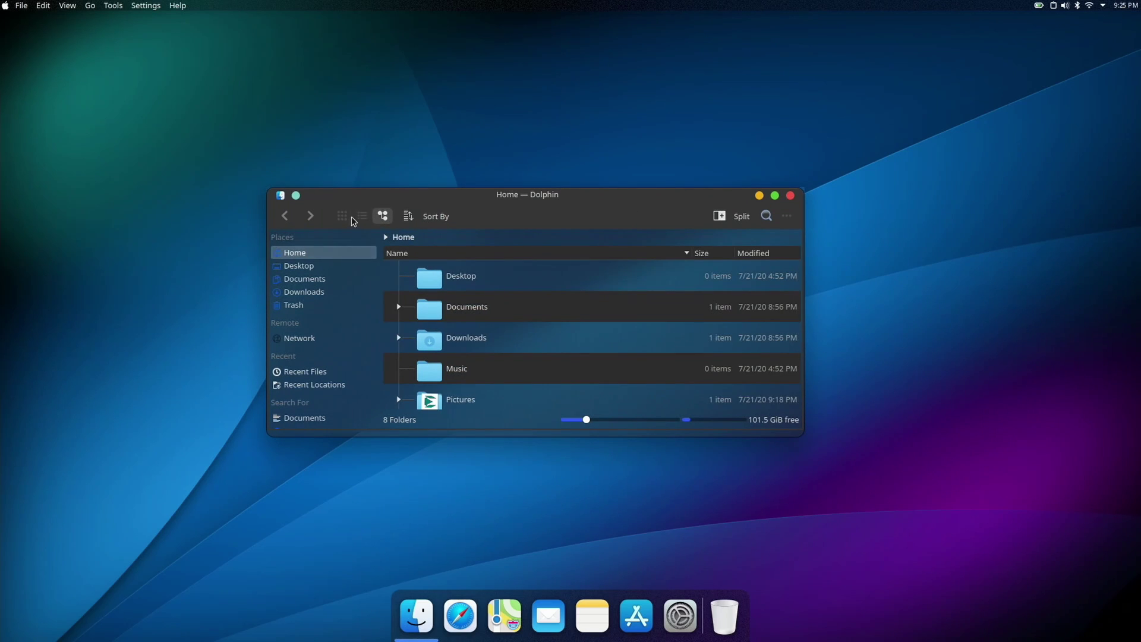
click(343, 217)
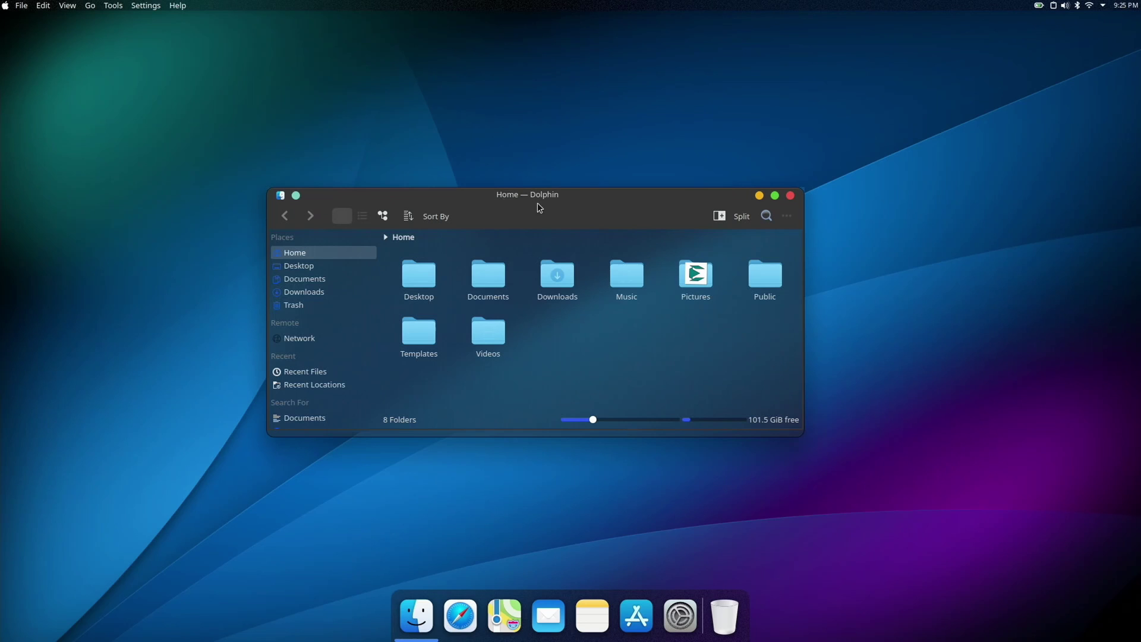
Search the application launcher for 'info'
click(5, 5)
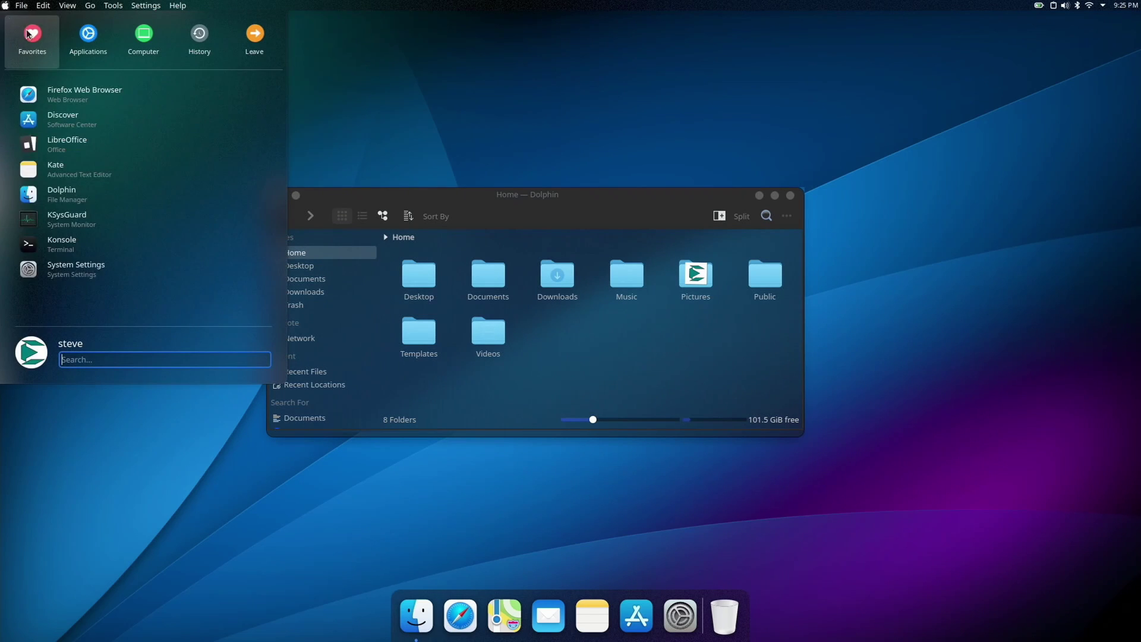
click(442, 67)
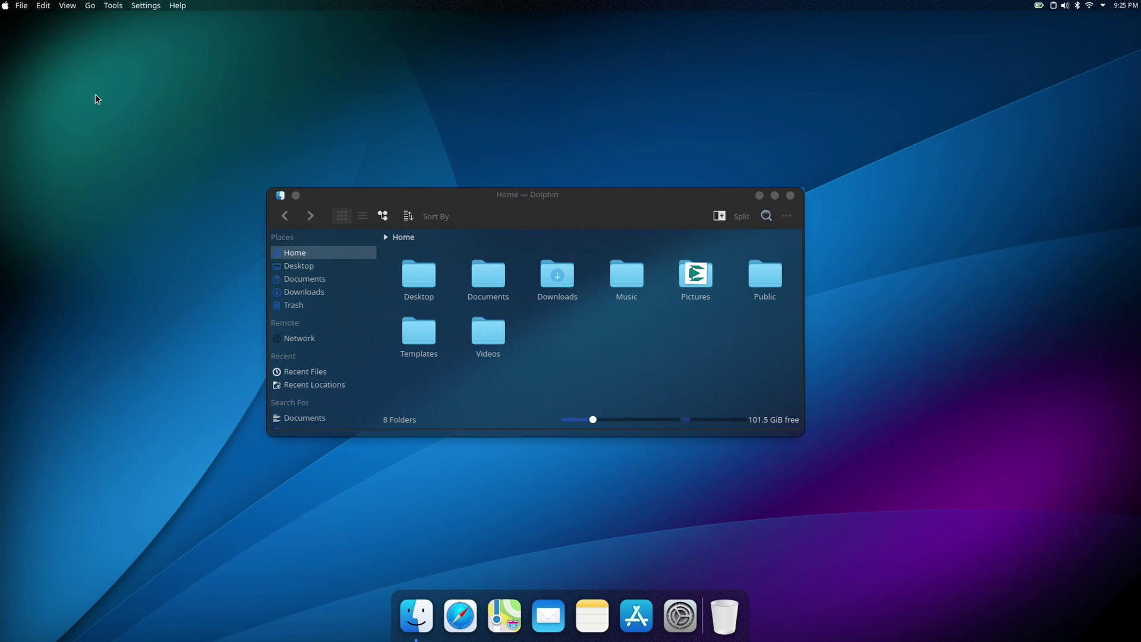
key(super)
text(info)
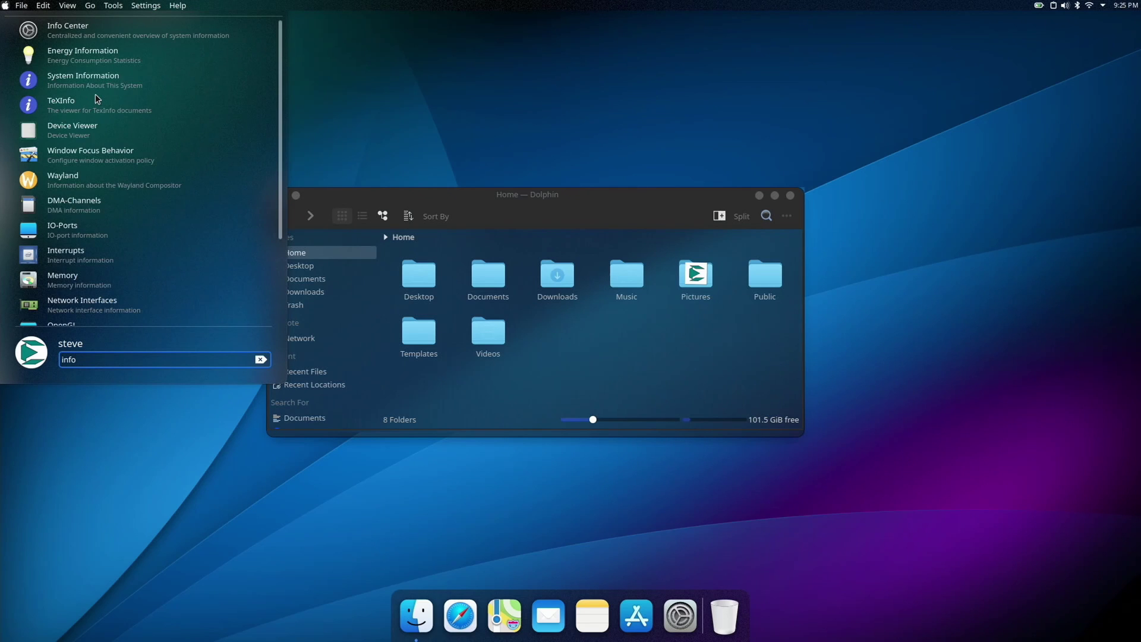